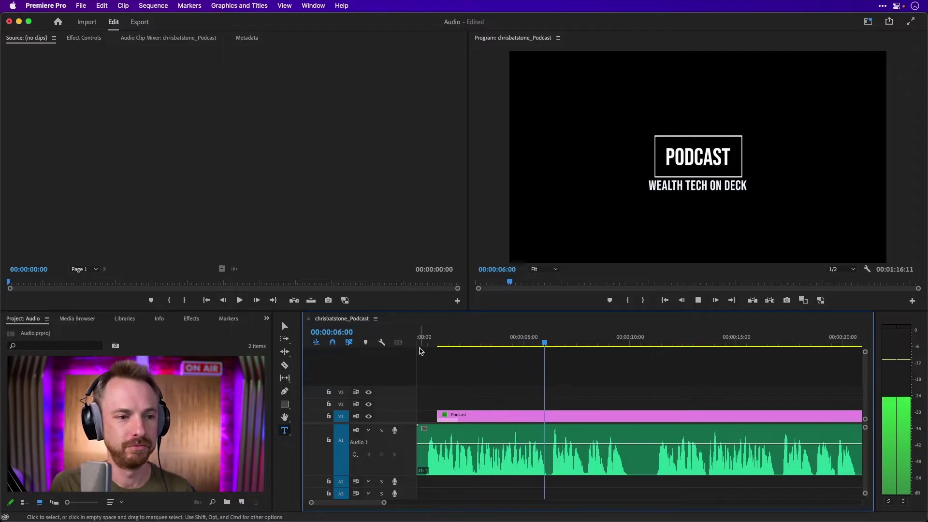
# Stop playback of the chrisbatstone_Podcast sequence at 00:00:06:03
pyautogui.press('space')
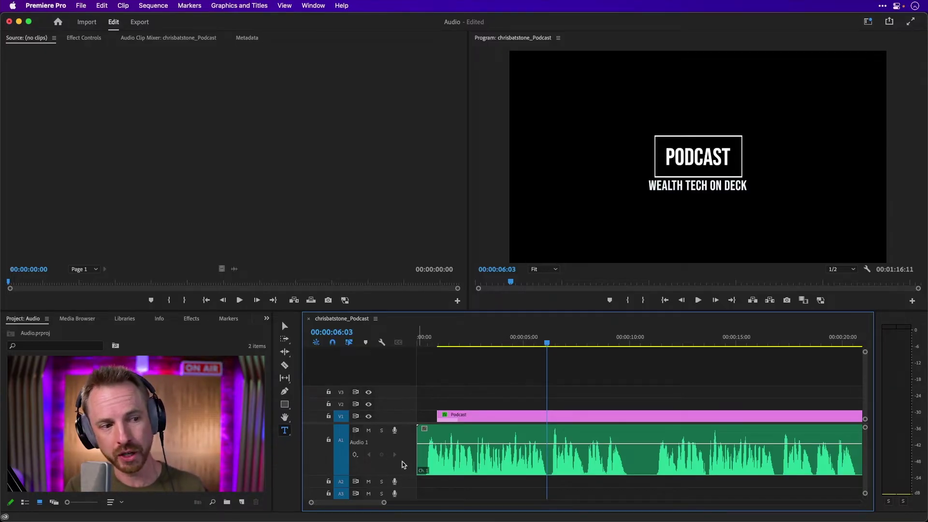
pyautogui.doubleClick(365, 445)
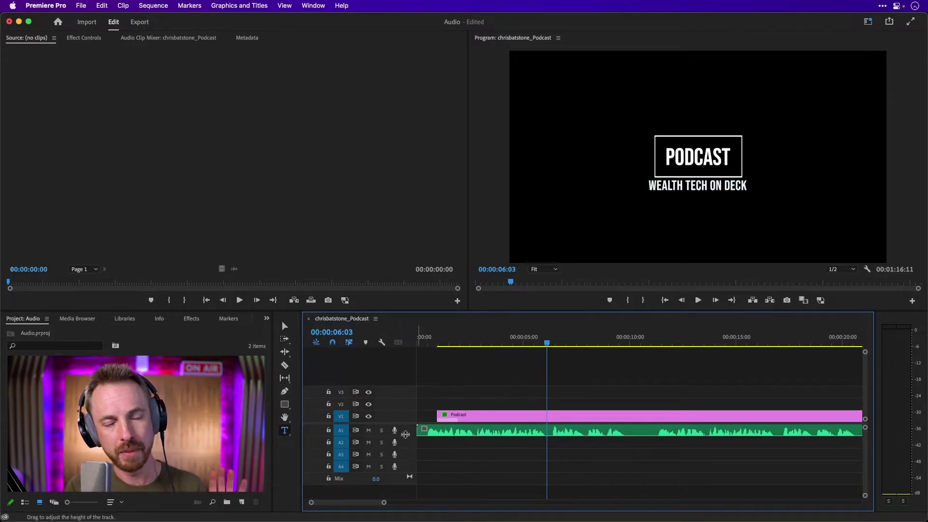
pyautogui.moveTo(405, 435); pyautogui.dragTo(403, 476)
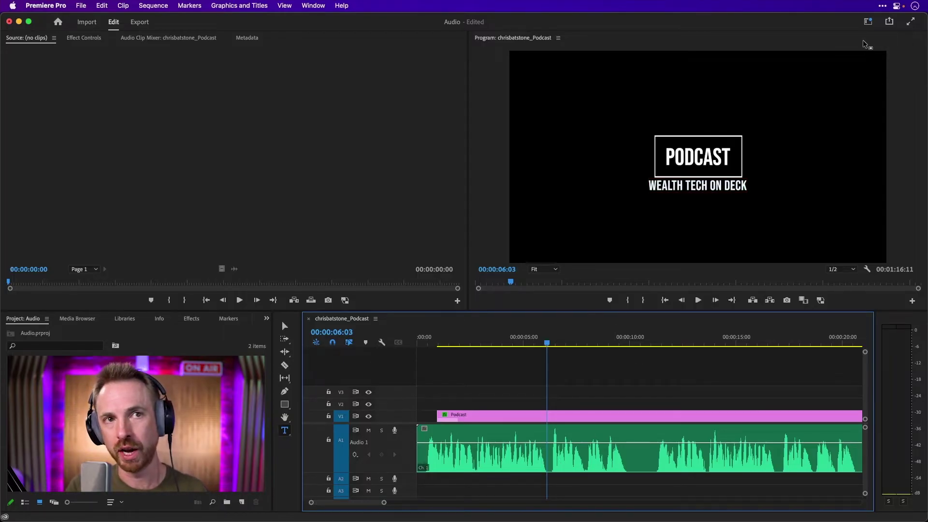
# Switch to the Audio workspace and show the Audio Track Mixer with its effects and sends area
pyautogui.click(869, 27)
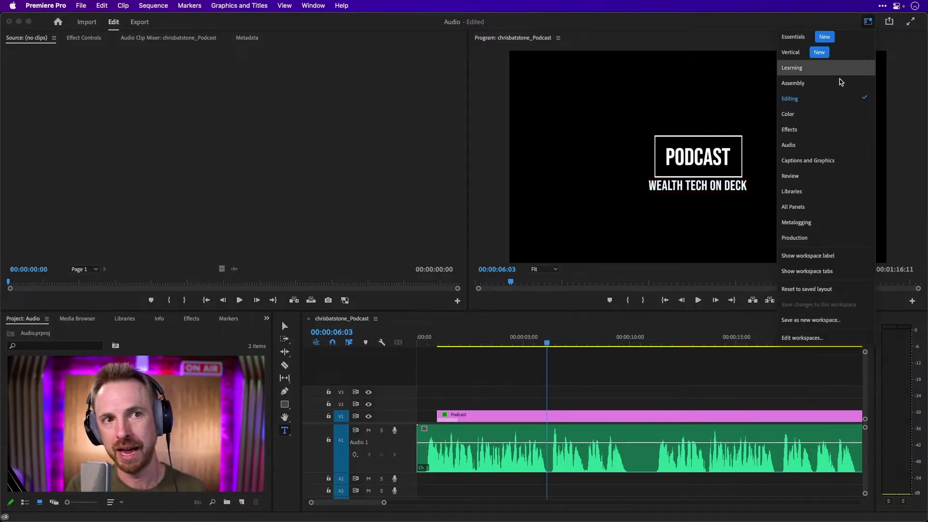
pyautogui.click(812, 145)
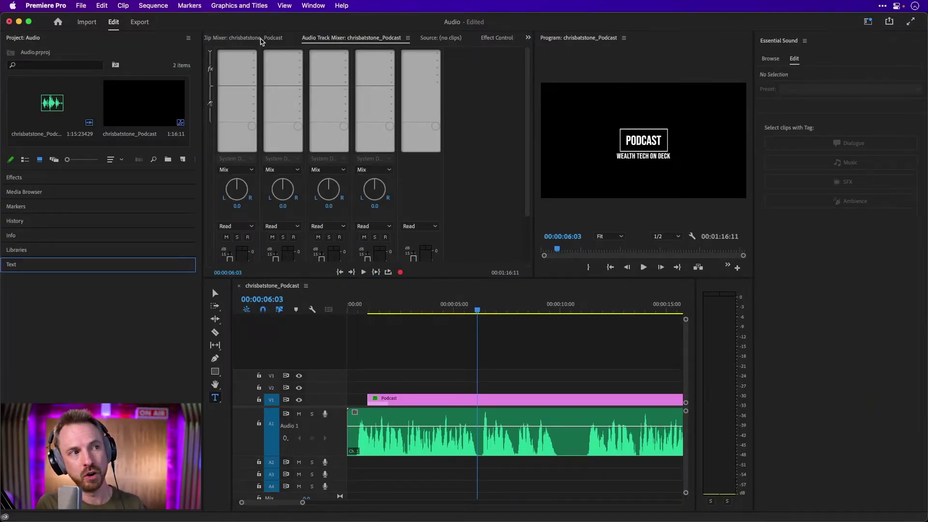
pyautogui.scroll(1, 323, 42)
pyautogui.click(338, 43)
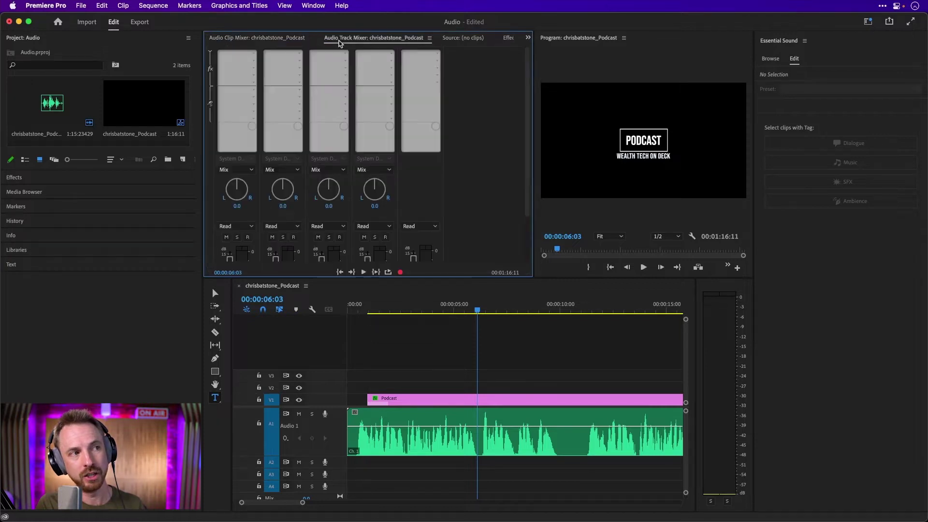
pyautogui.click(209, 53)
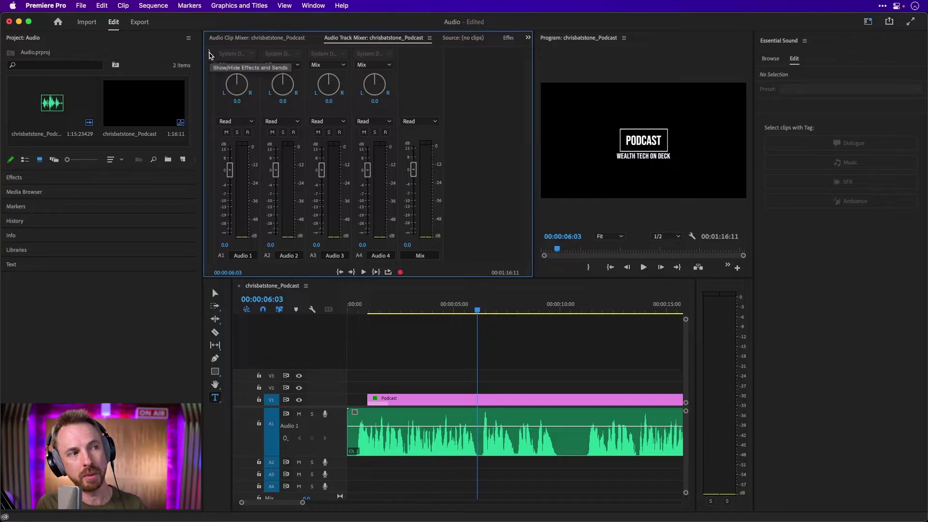
pyautogui.click(210, 53)
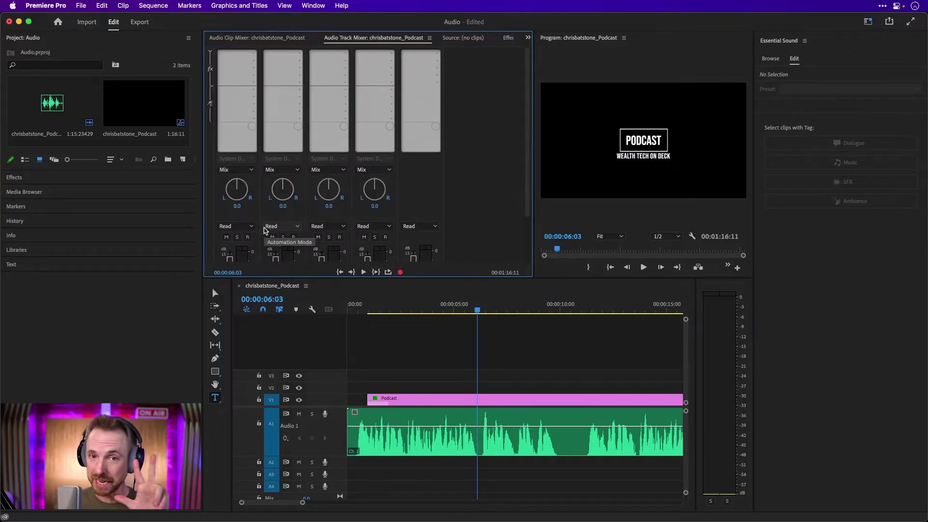
# Insert Parametric Equalizer, DeEsser and Dynamics into Audio 1's first three effect slots
pyautogui.click(254, 55)
pyautogui.moveTo(271, 104)
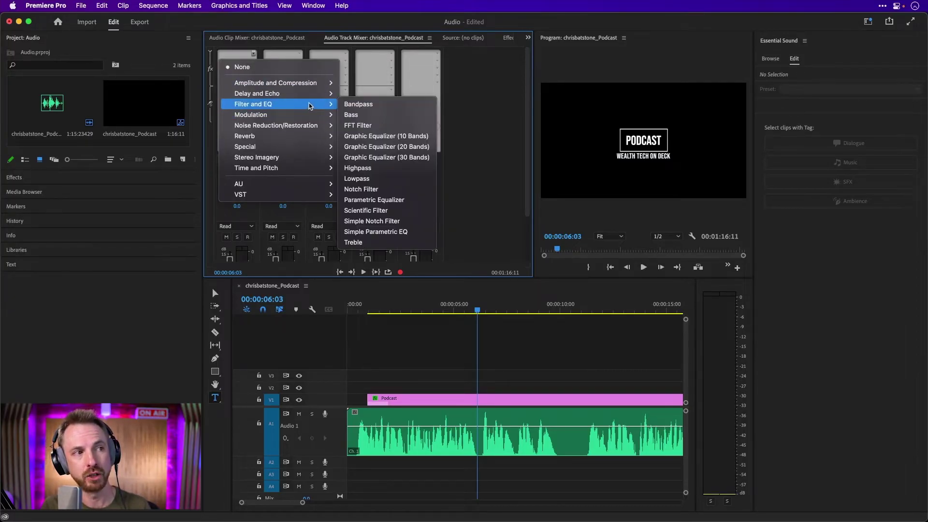
pyautogui.click(363, 200)
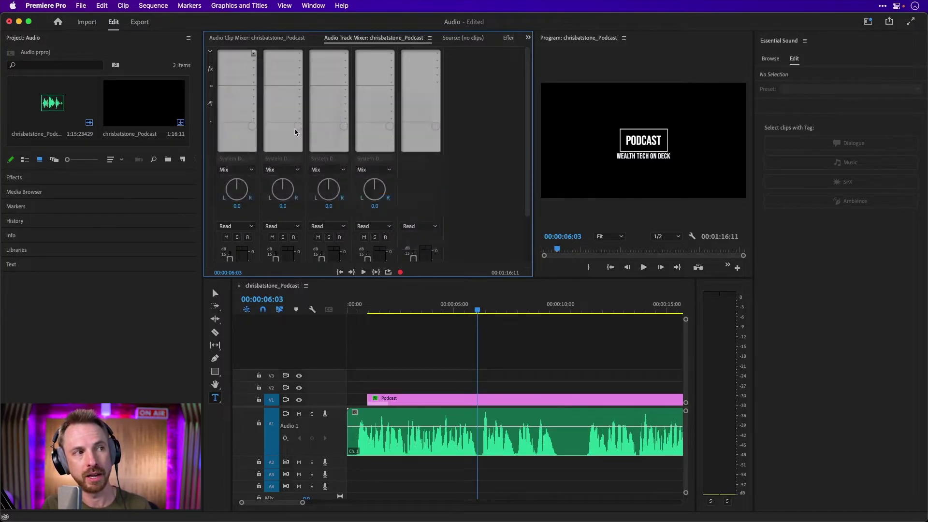
pyautogui.click(254, 61)
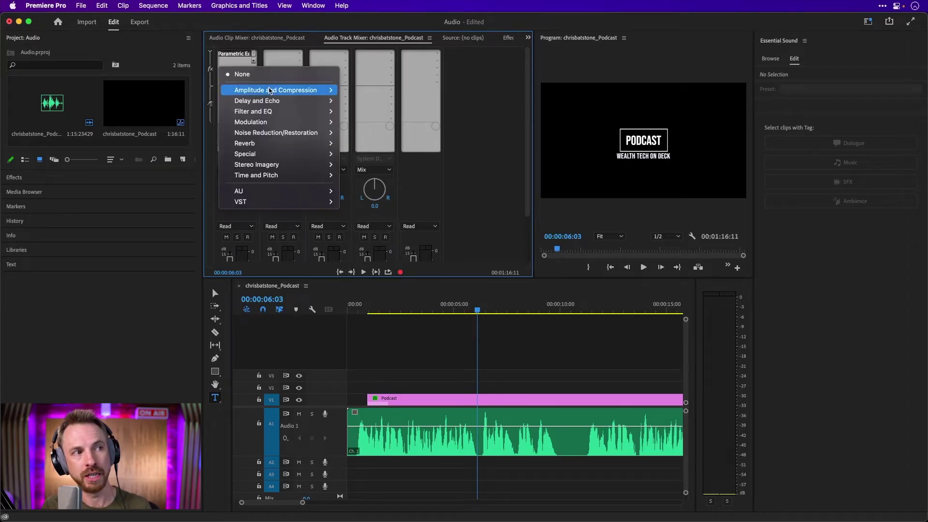
pyautogui.moveTo(270, 91)
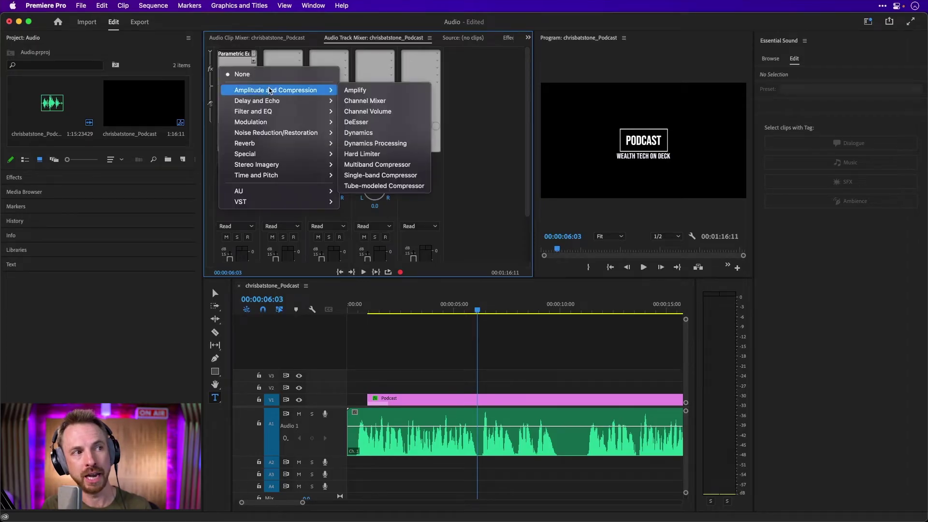
pyautogui.click(368, 123)
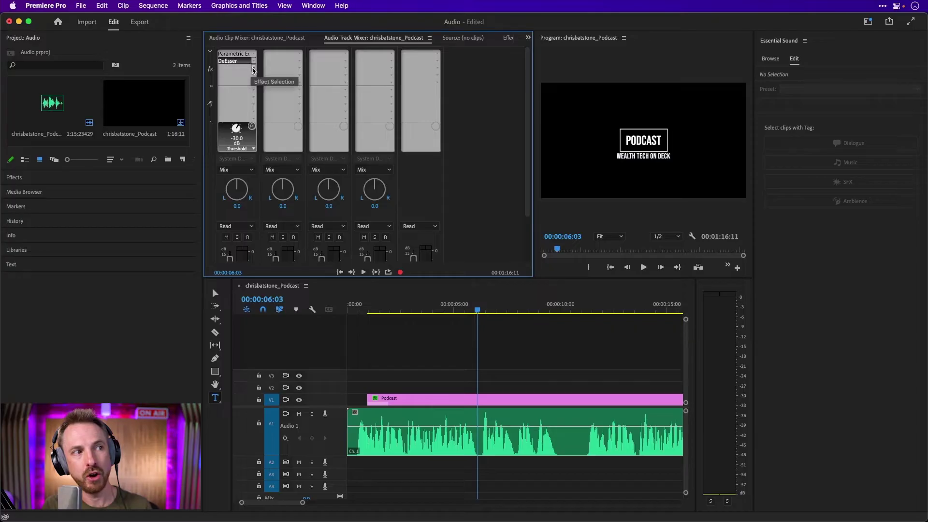
pyautogui.click(253, 68)
pyautogui.moveTo(281, 99)
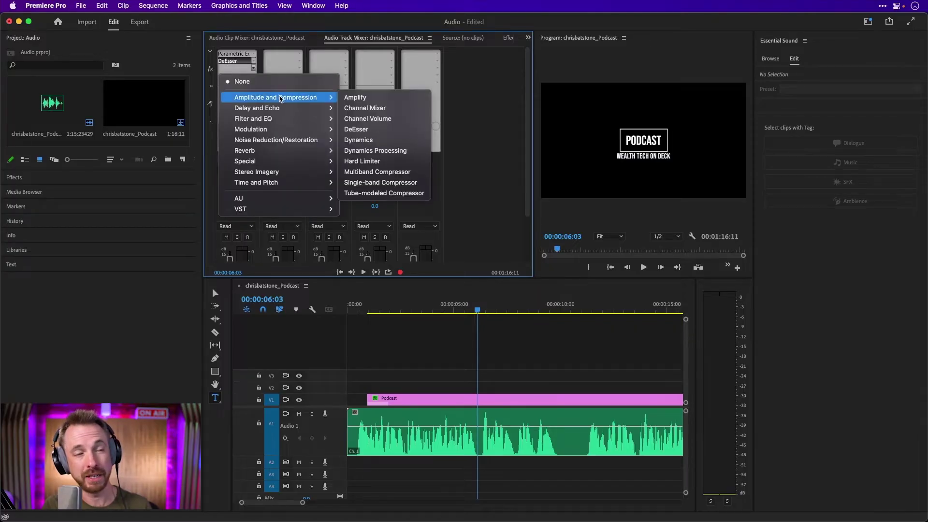
pyautogui.click(366, 141)
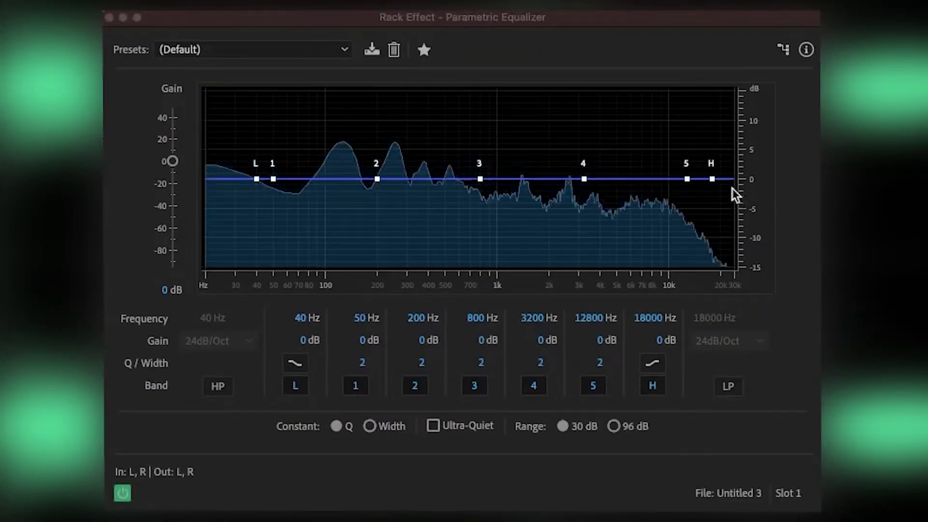
# Set the EQ's H band to a steeper high shelf boosting 5.7 dB from 5670 Hz
pyautogui.moveTo(714, 185)
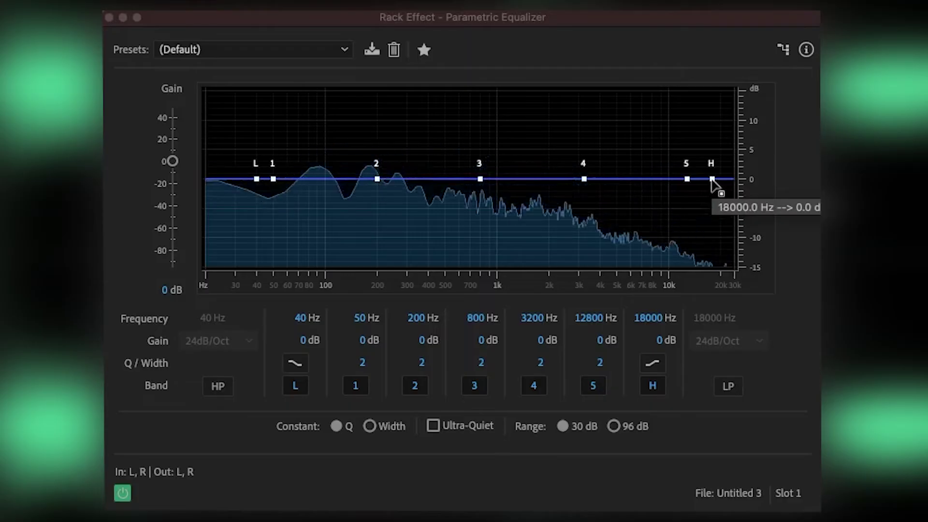
pyautogui.click(712, 180)
pyautogui.moveTo(712, 179); pyautogui.dragTo(661, 101)
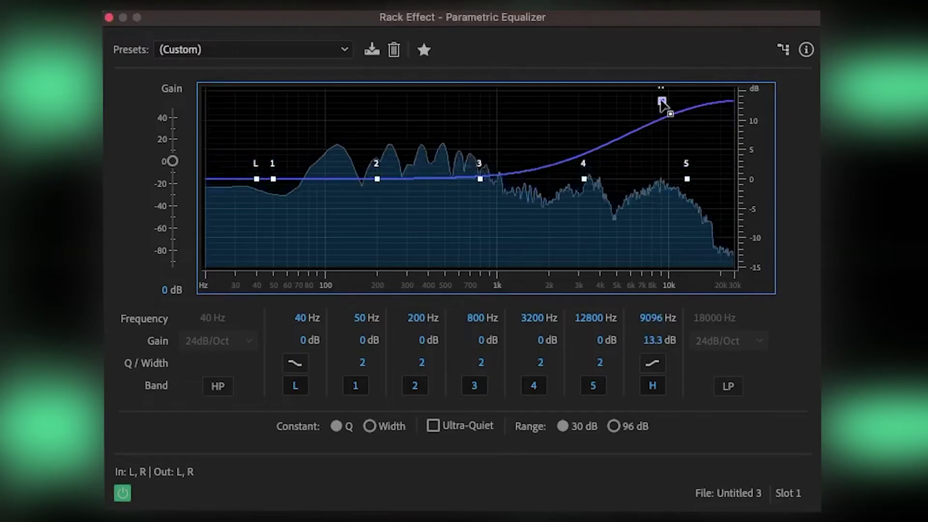
pyautogui.click(663, 368)
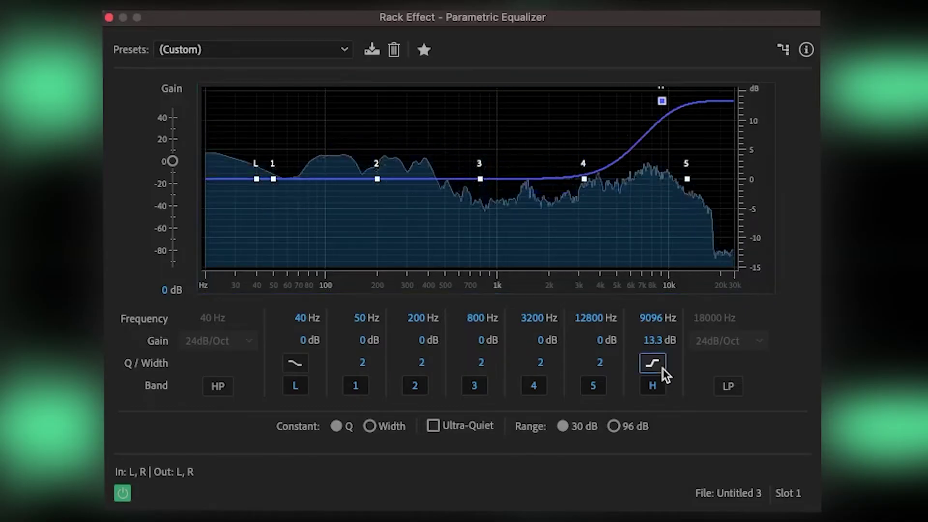
pyautogui.moveTo(662, 100); pyautogui.dragTo(627, 146)
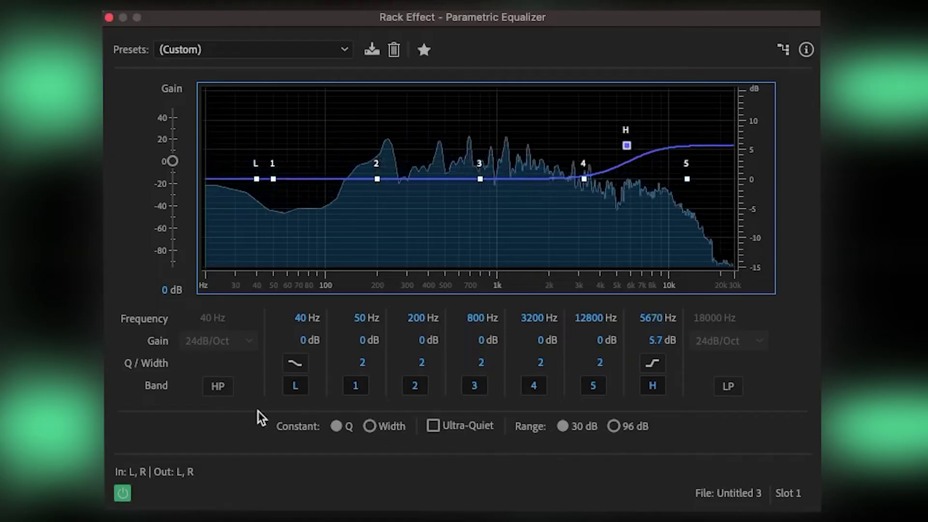
# Enable the high-pass at about 86 Hz, then boost and narrow band 3 around 1.1 kHz
pyautogui.click(225, 388)
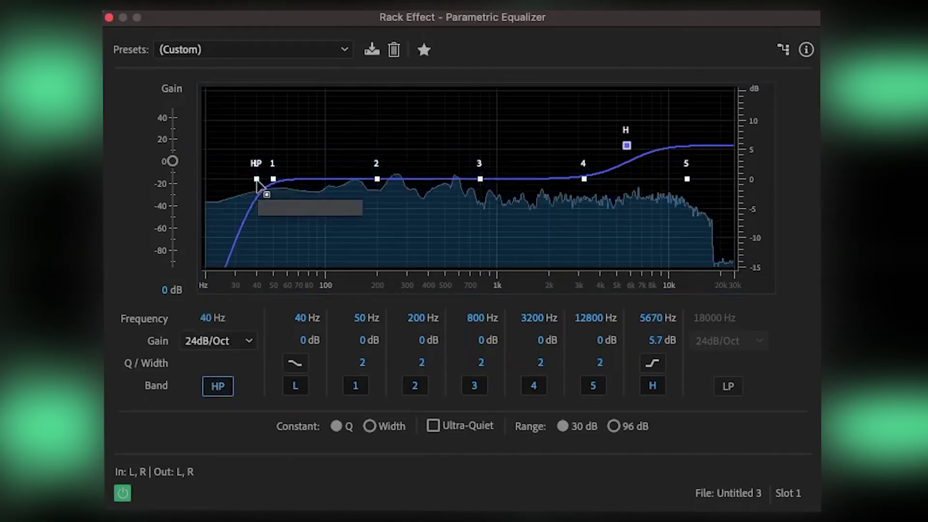
pyautogui.click(257, 180)
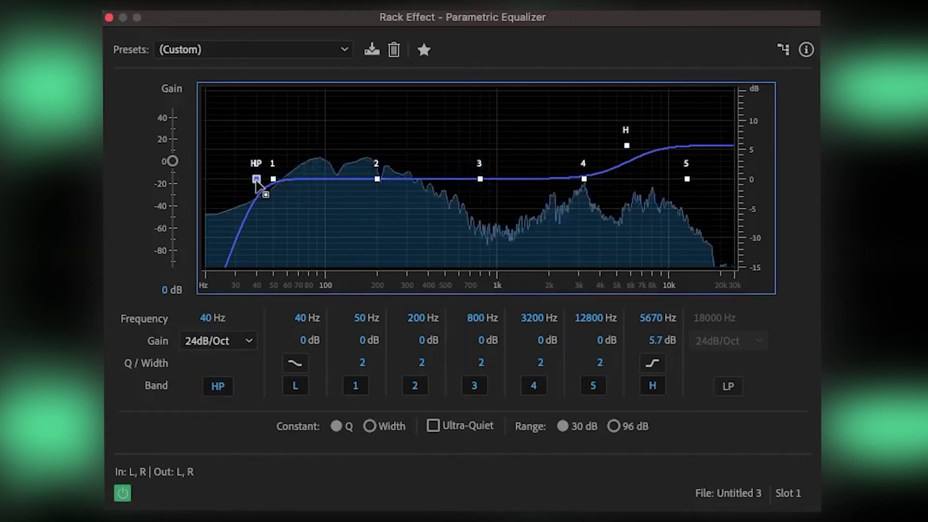
pyautogui.moveTo(258, 182); pyautogui.dragTo(298, 183)
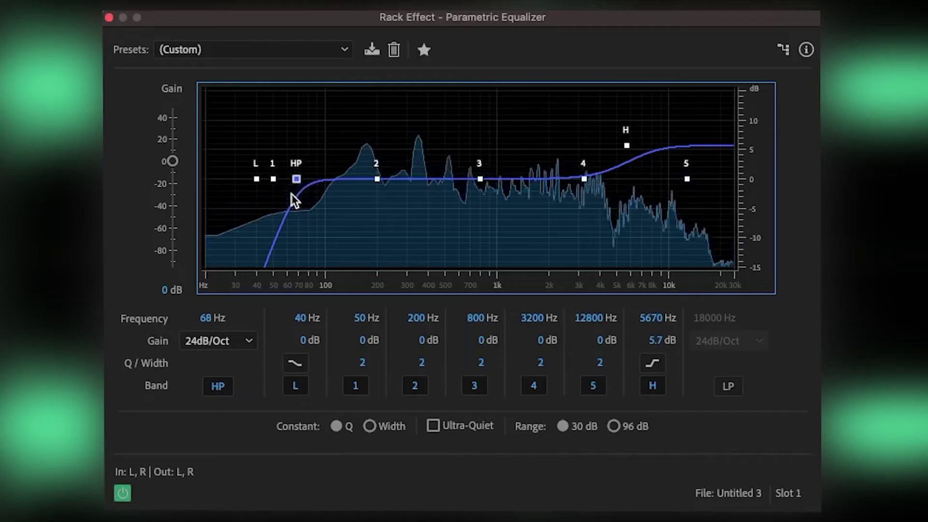
pyautogui.moveTo(296, 178); pyautogui.dragTo(315, 180)
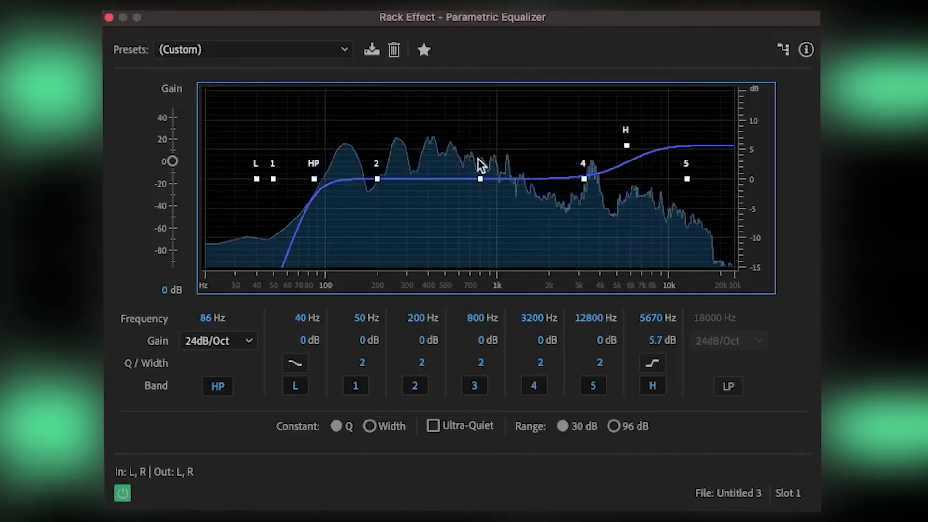
pyautogui.moveTo(480, 179); pyautogui.dragTo(505, 124)
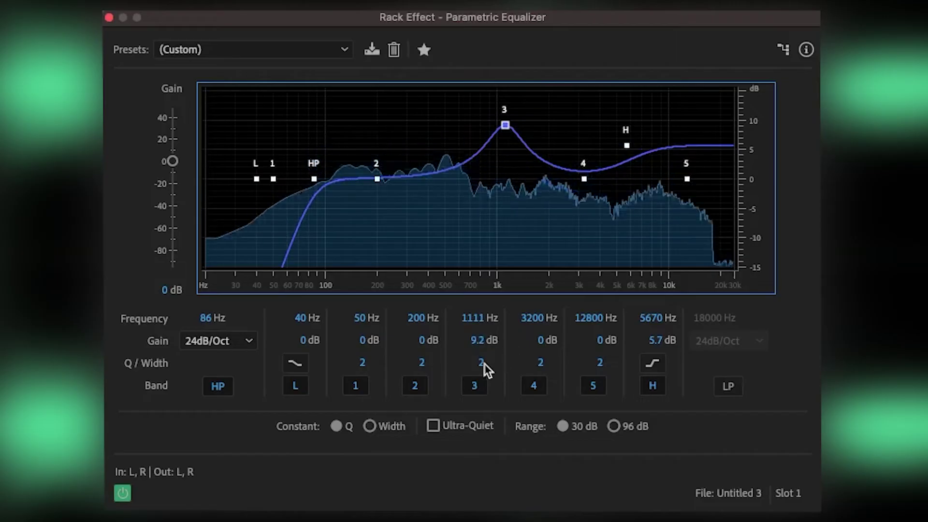
pyautogui.moveTo(485, 363); pyautogui.dragTo(570, 353)
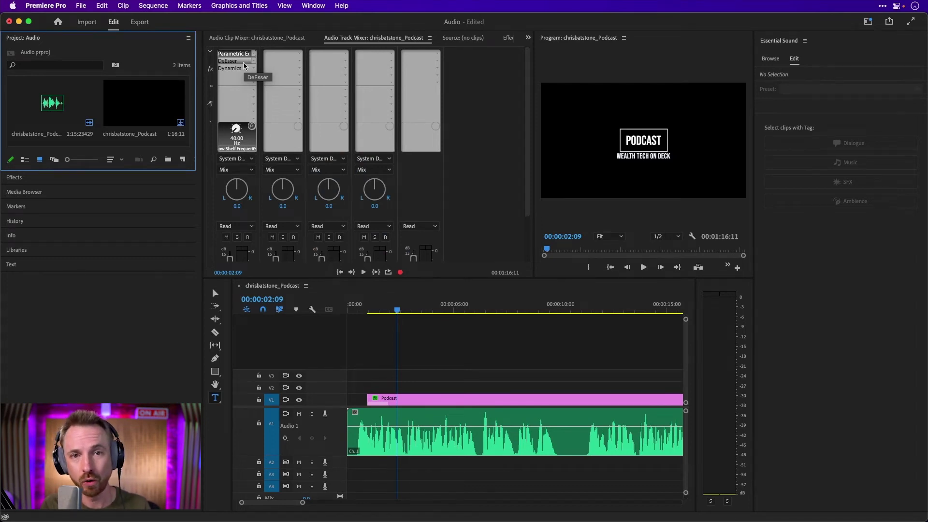
# Open Audio 1's DeEsser editor, move it aside and audition the podcast from the start
pyautogui.doubleClick(244, 62)
pyautogui.press('space')
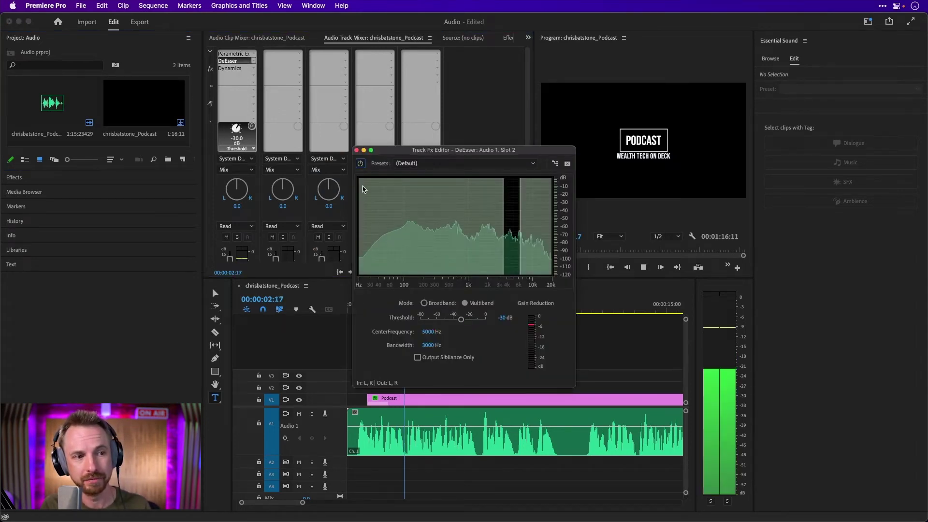
pyautogui.press('space')
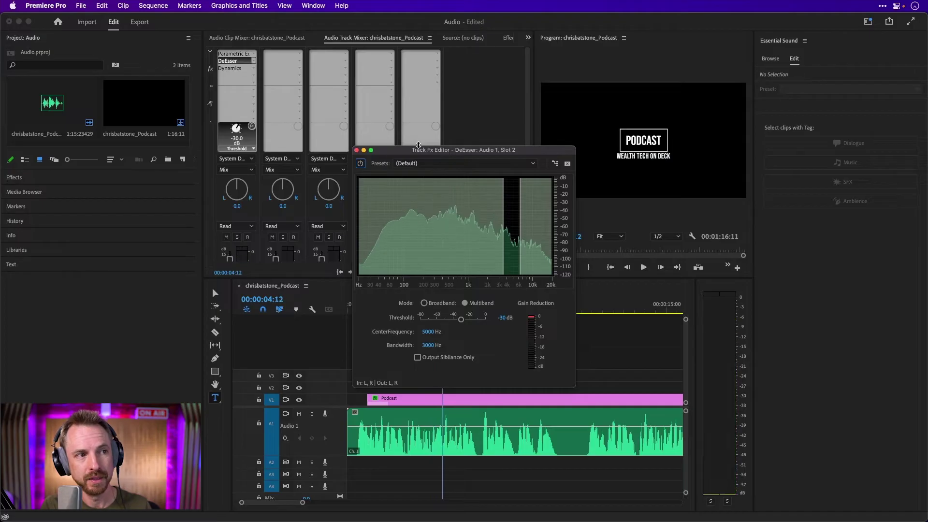
pyautogui.moveTo(417, 149); pyautogui.dragTo(429, 119)
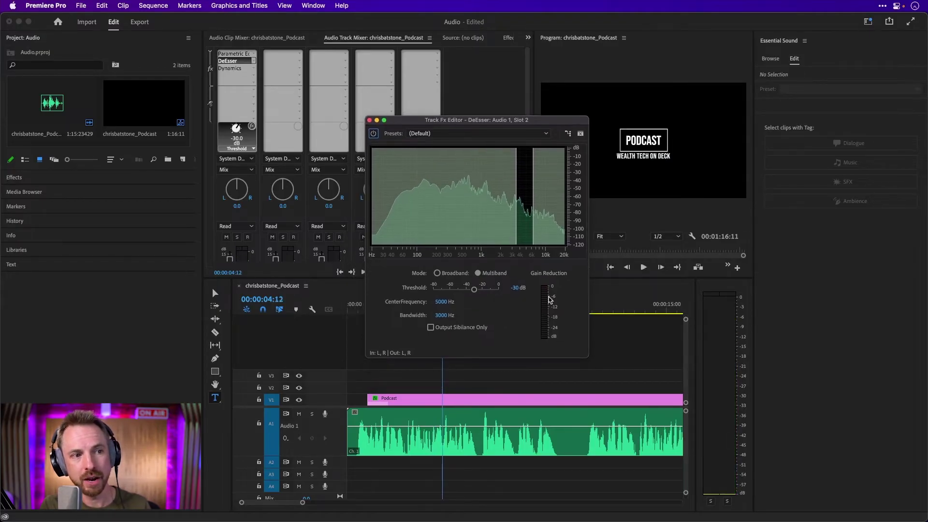
pyautogui.click(358, 312)
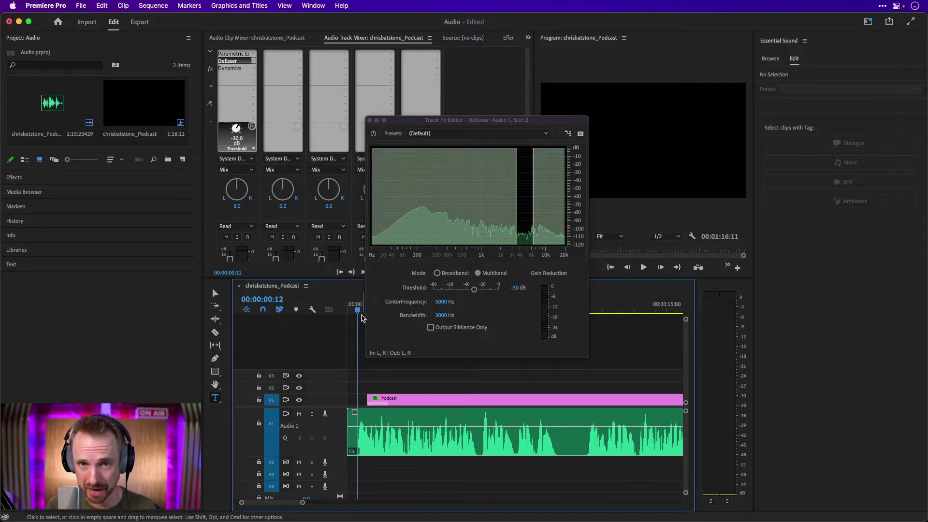
pyautogui.press('space')
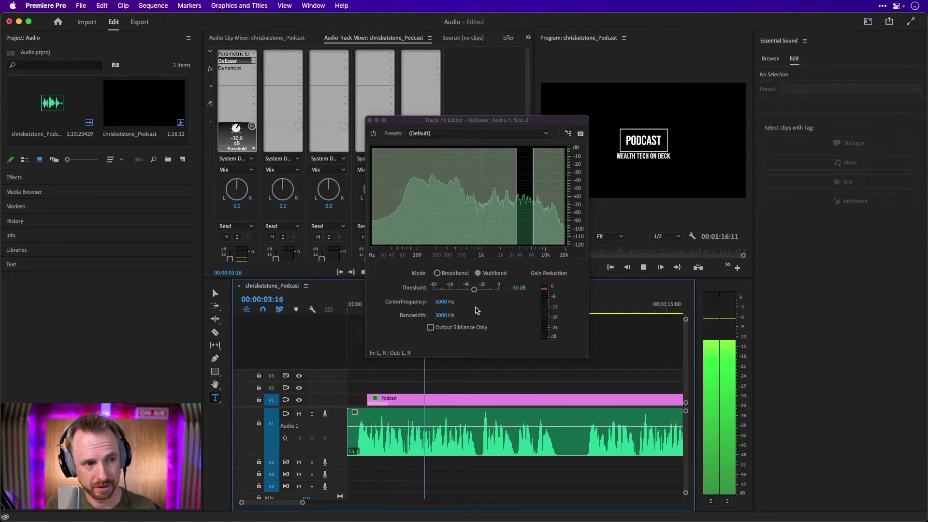
pyautogui.press('space')
pyautogui.click(349, 309)
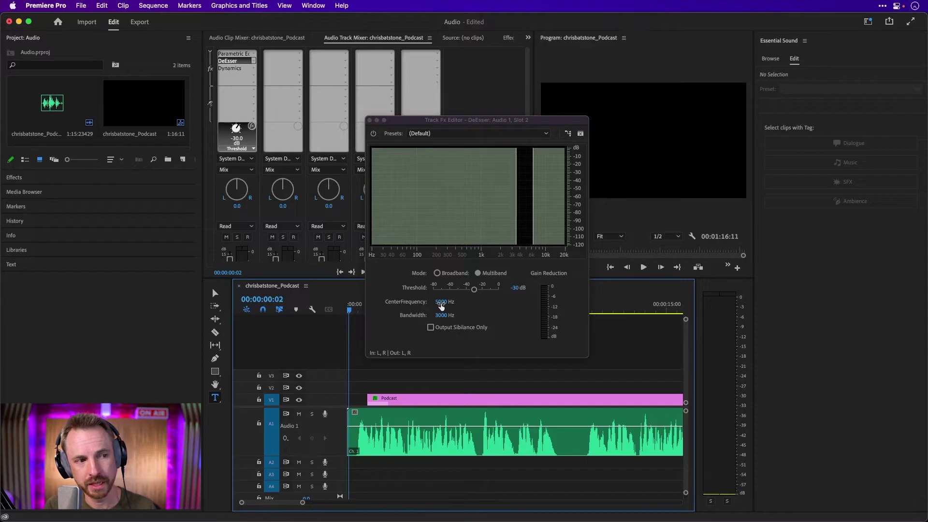
# Set the DeEsser centre frequency to 4910 Hz while the voice plays
pyautogui.press('space')
pyautogui.moveTo(442, 305)
pyautogui.mouseDown()
pyautogui.moveTo(452, 302)
pyautogui.moveTo(442, 303)
pyautogui.mouseUp()
pyautogui.press('space')
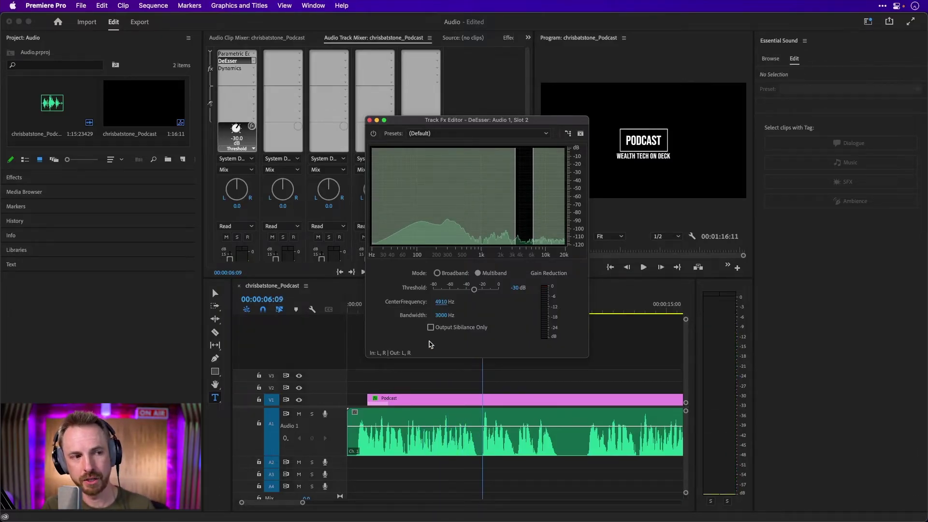
# Set the DeEsser threshold to -28.8 dB and audition the result from the start
pyautogui.click(358, 311)
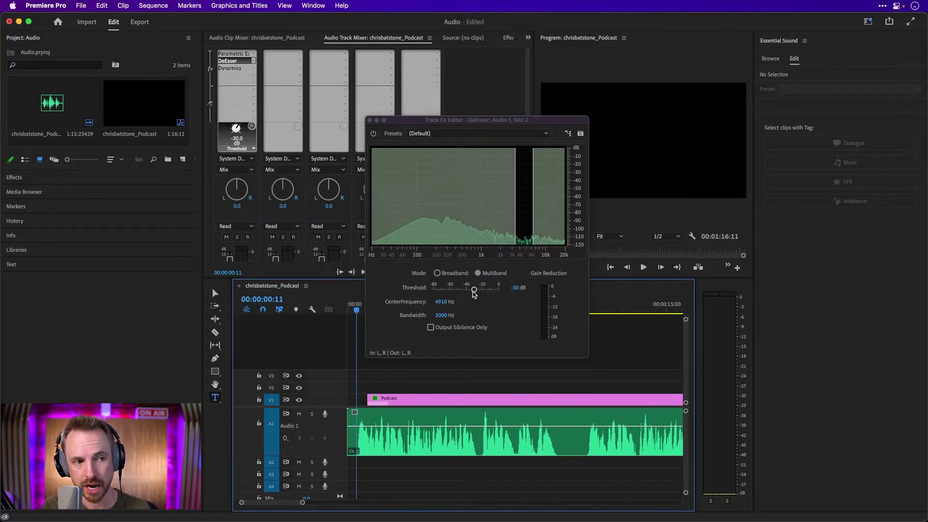
pyautogui.press('space')
pyautogui.moveTo(474, 290); pyautogui.dragTo(475, 291)
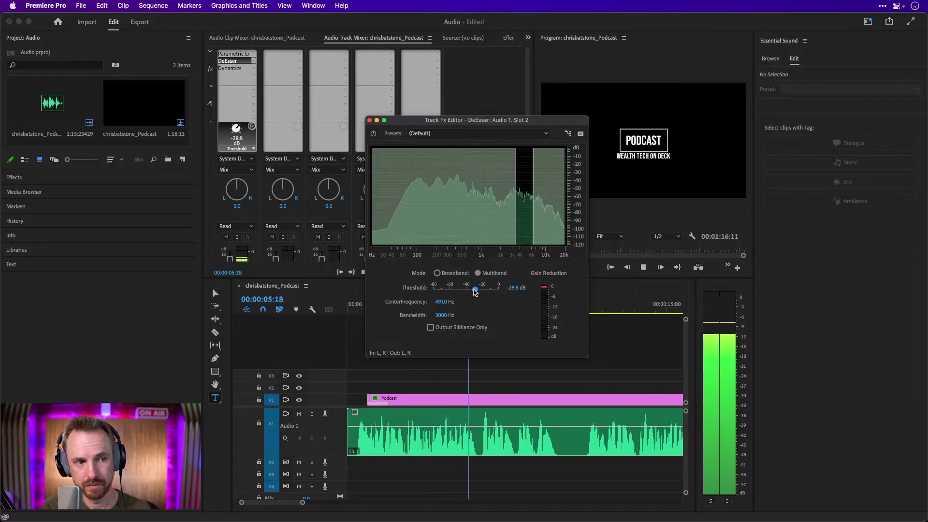
pyautogui.press('space')
pyautogui.click(363, 304)
pyautogui.press('space')
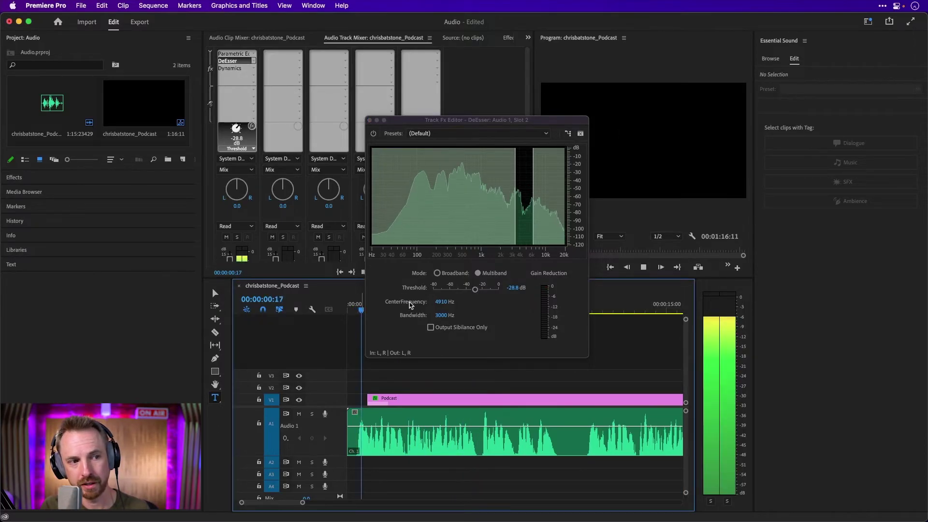
pyautogui.press('space')
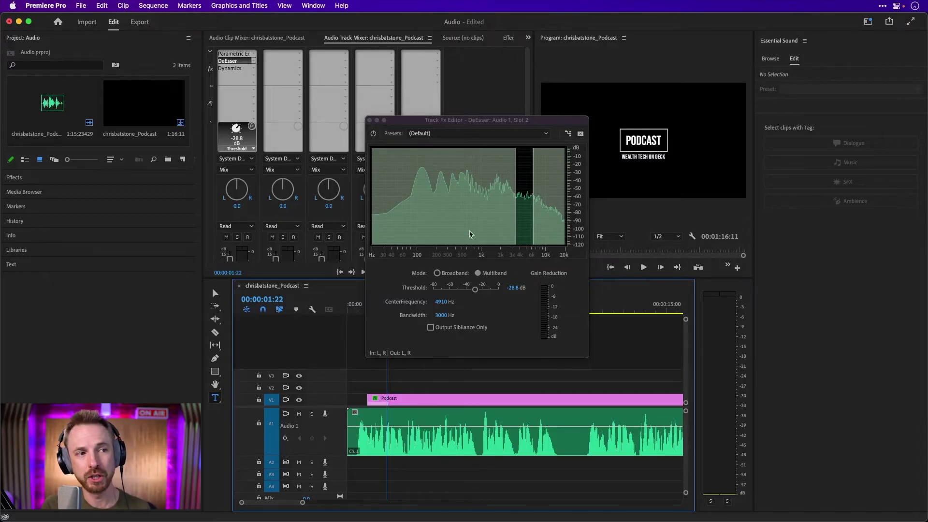
# Close the DeEsser editor and move Audio 1's Dynamics editor window to the right
pyautogui.click(370, 121)
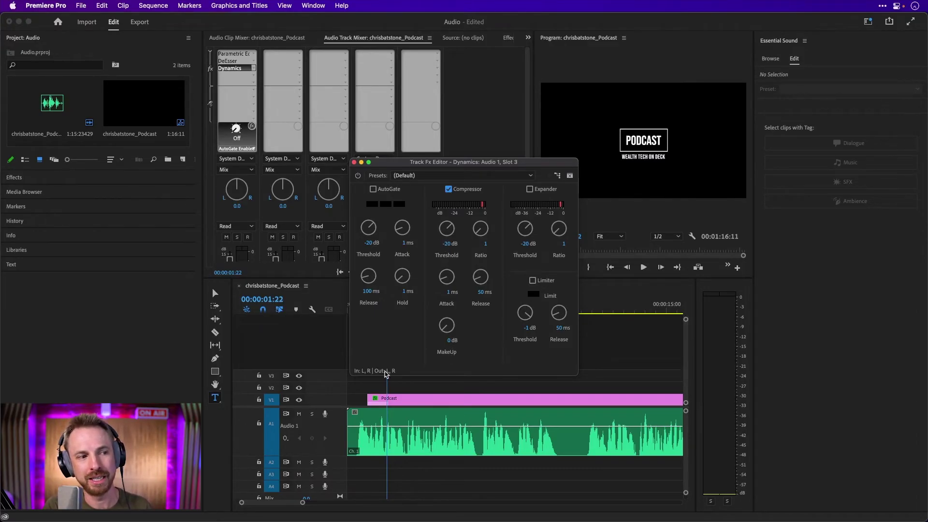
pyautogui.moveTo(400, 164); pyautogui.dragTo(490, 152)
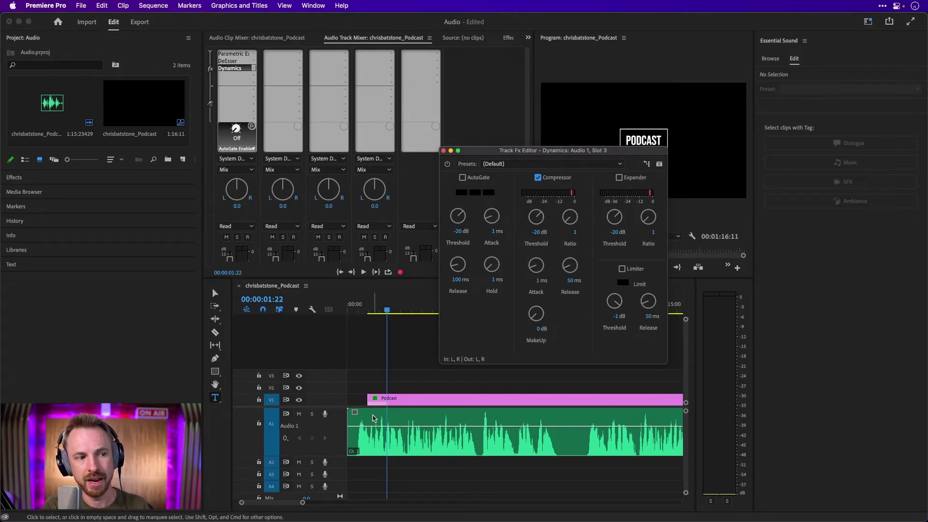
# Raise the Dynamics compressor ratio to 2 and audition the track
pyautogui.click(356, 308)
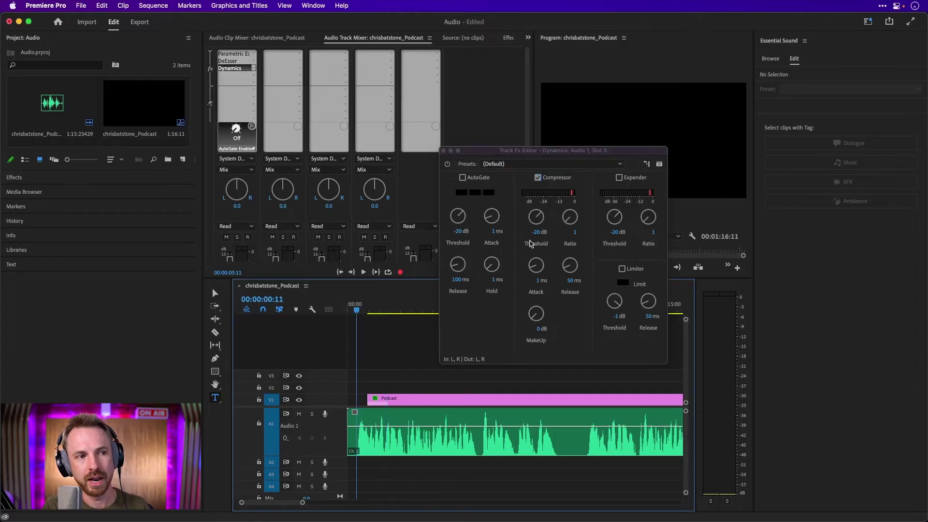
pyautogui.moveTo(569, 217); pyautogui.dragTo(571, 213)
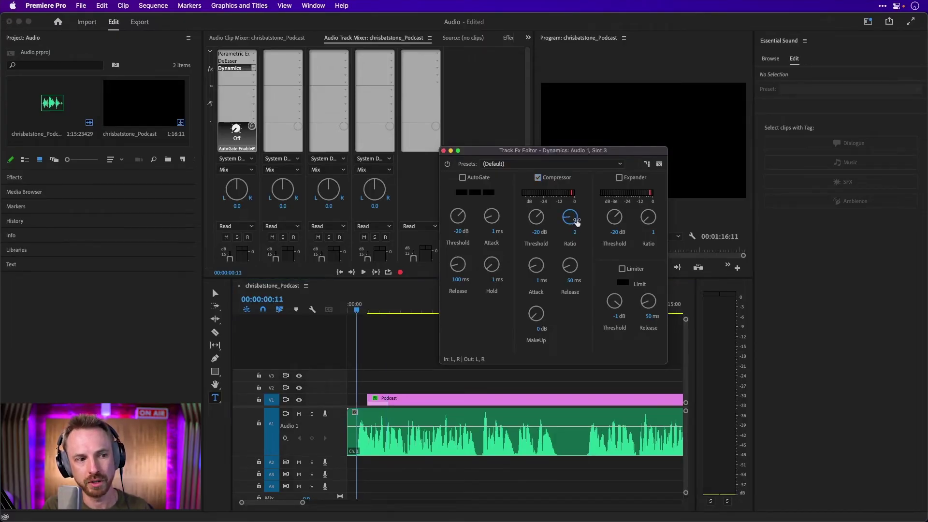
pyautogui.press('space')
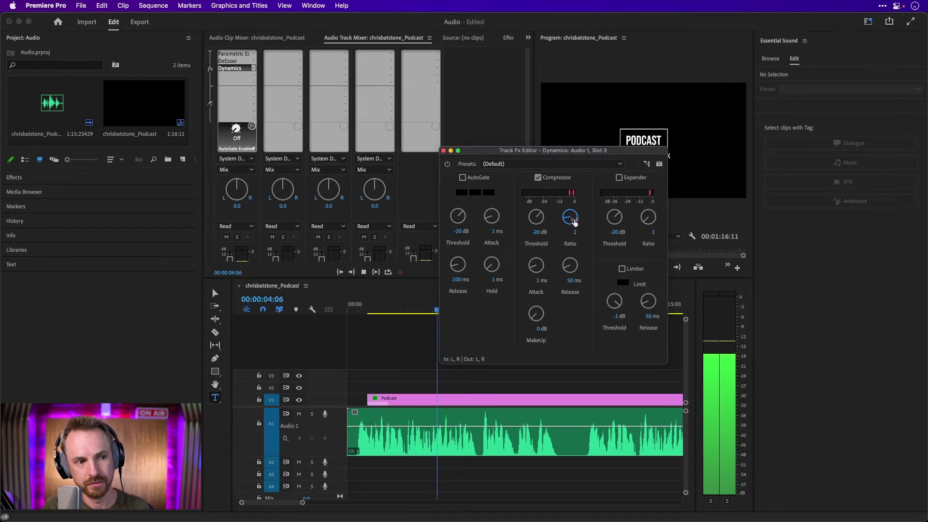
pyautogui.press('space')
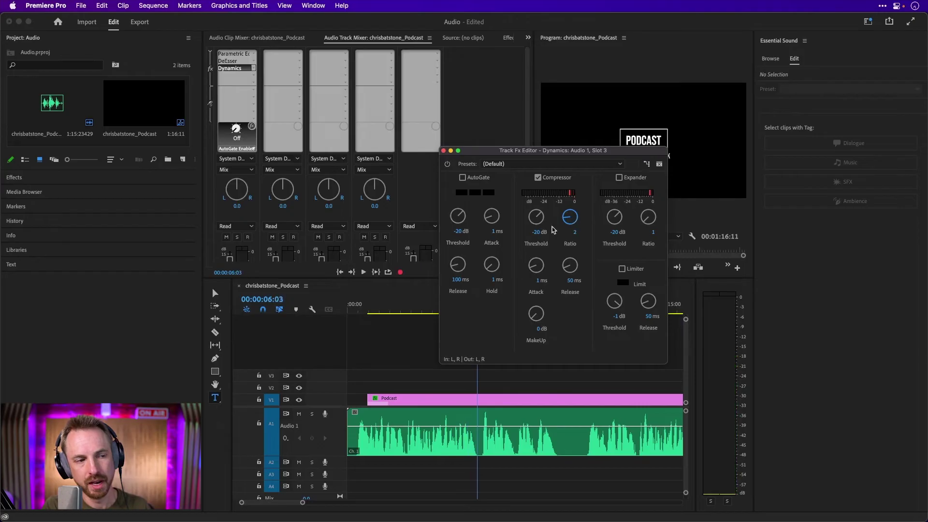
# Bring the compressor makeup gain up to 3.2 dB, auditioning from the start
pyautogui.click(358, 305)
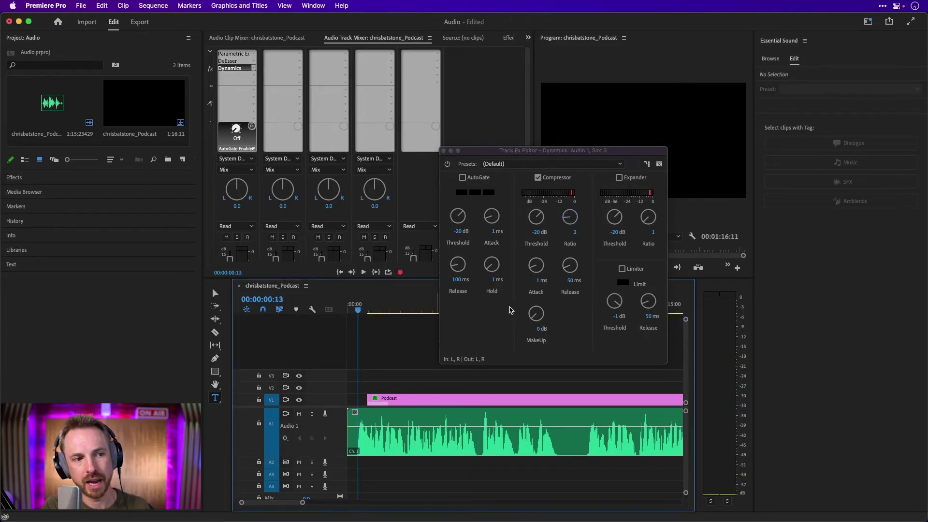
pyautogui.moveTo(532, 315); pyautogui.dragTo(532, 308)
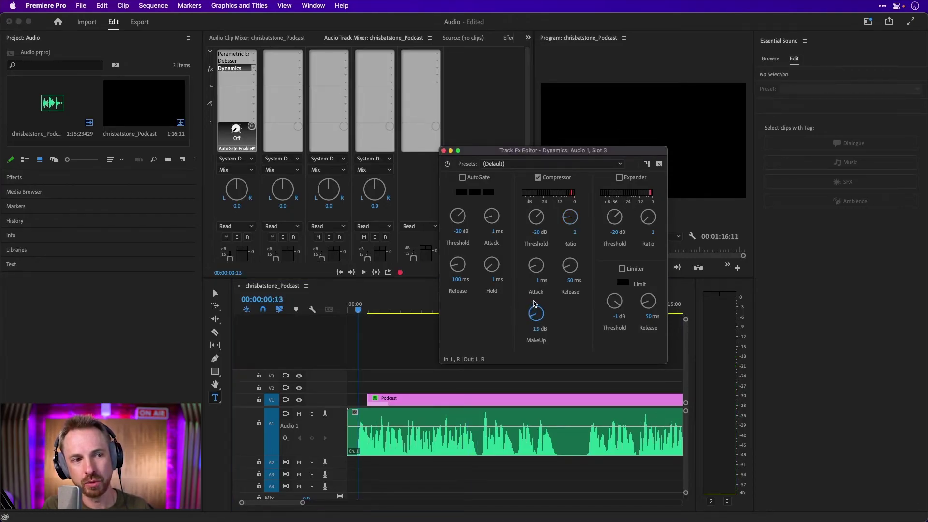
pyautogui.press('space')
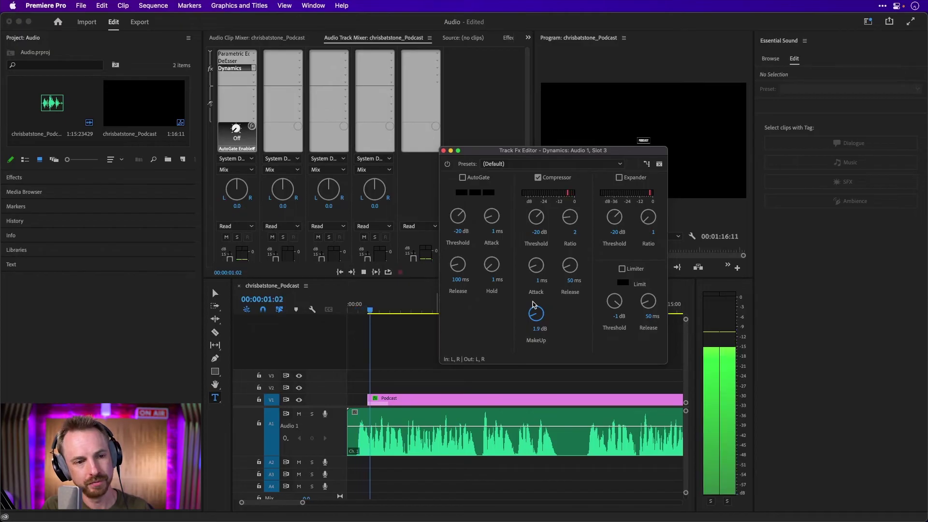
pyautogui.press('space')
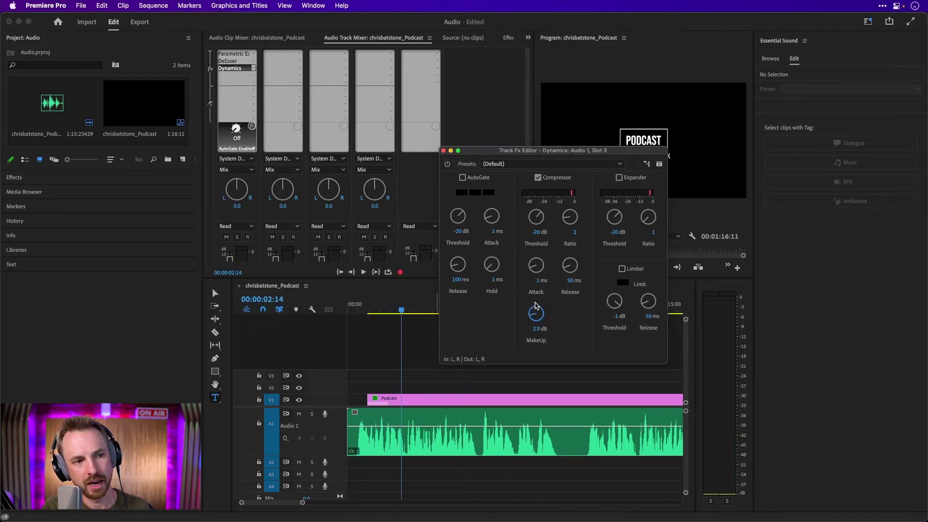
pyautogui.moveTo(535, 305); pyautogui.dragTo(535, 304)
pyautogui.press('space')
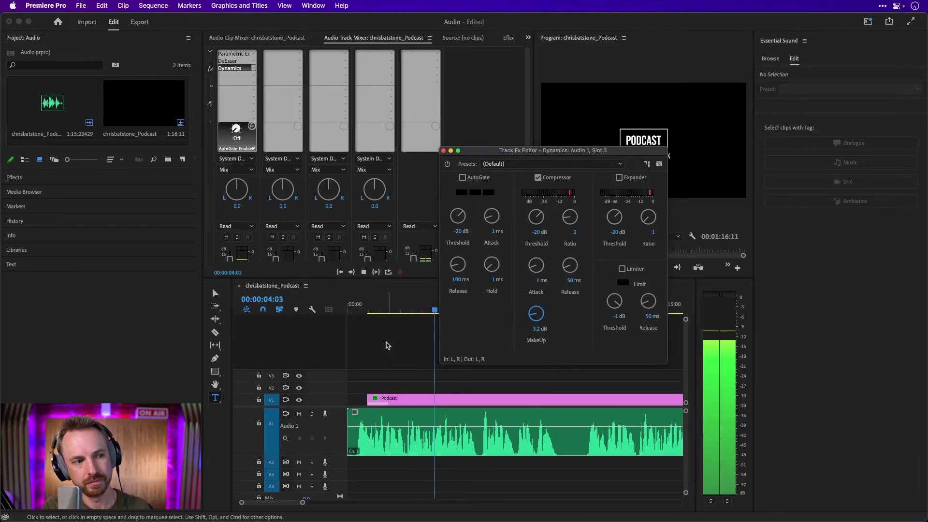
pyautogui.press('space')
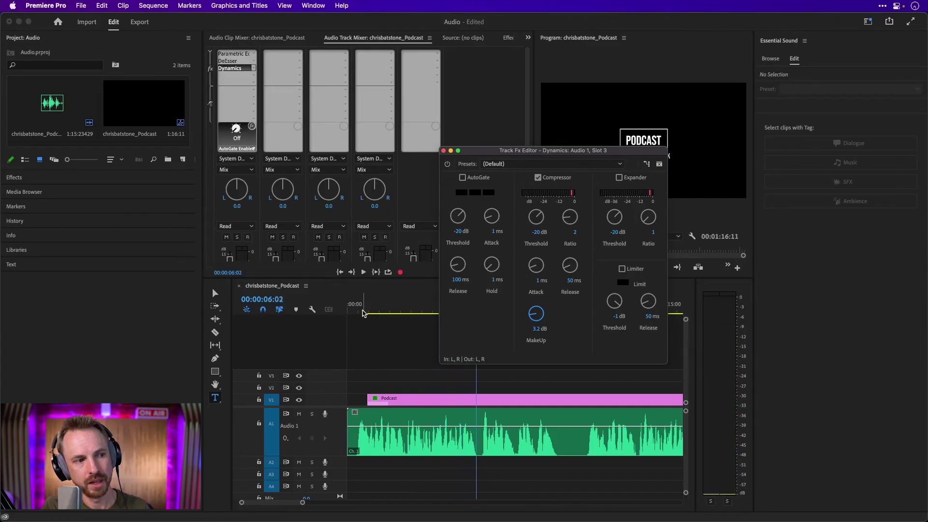
# Review the Parametric EQ, DeEsser and Dynamics editors in turn, then audition the compressor
pyautogui.moveTo(364, 313); pyautogui.dragTo(358, 313)
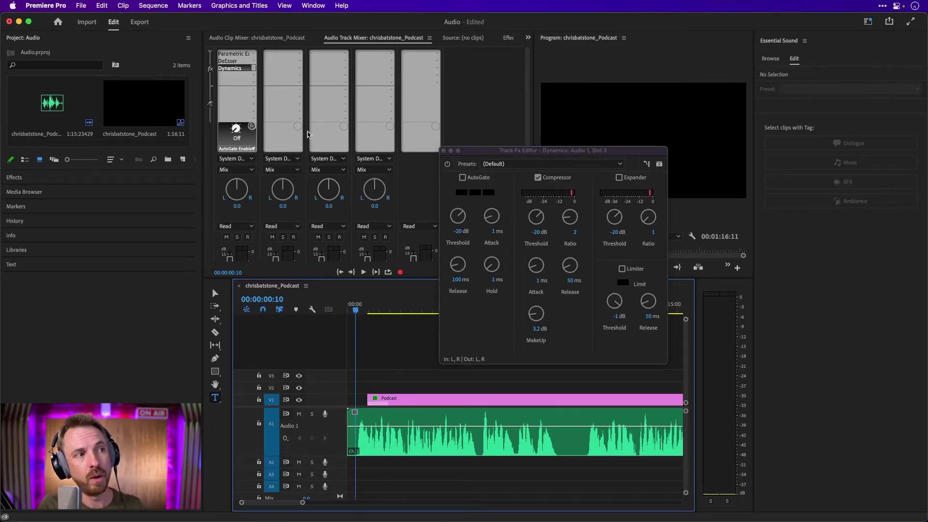
pyautogui.doubleClick(235, 54)
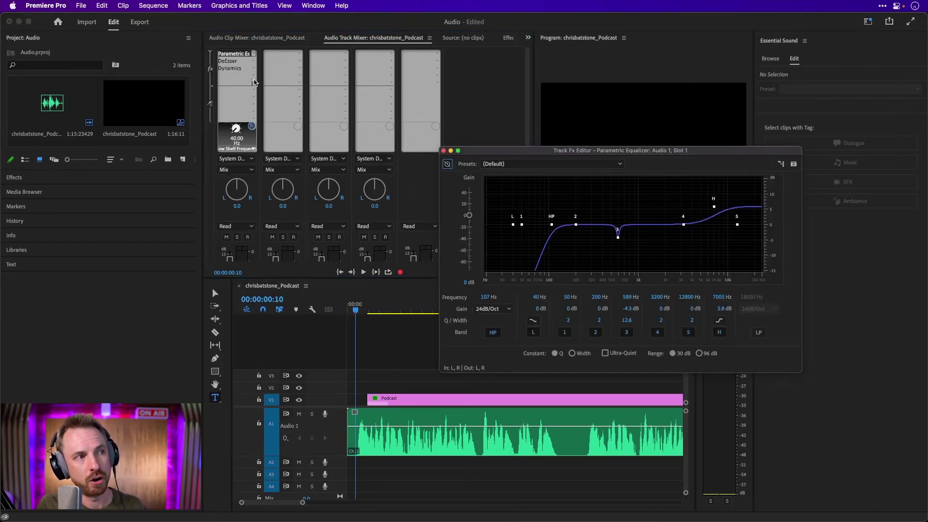
pyautogui.click(232, 62)
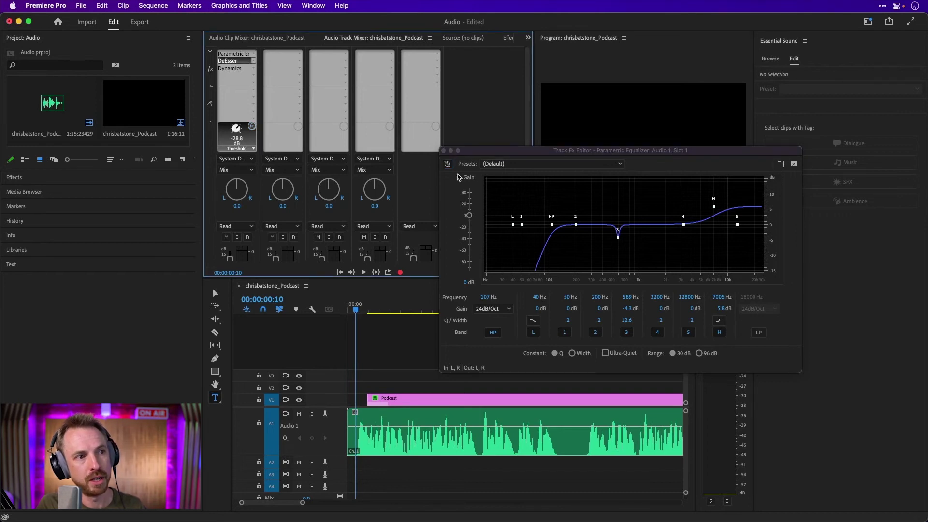
pyautogui.doubleClick(230, 60)
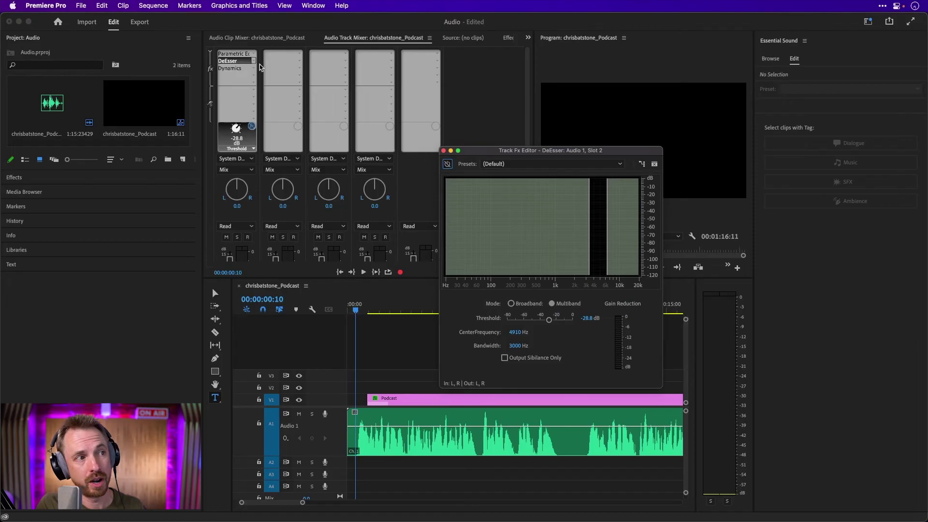
pyautogui.doubleClick(237, 69)
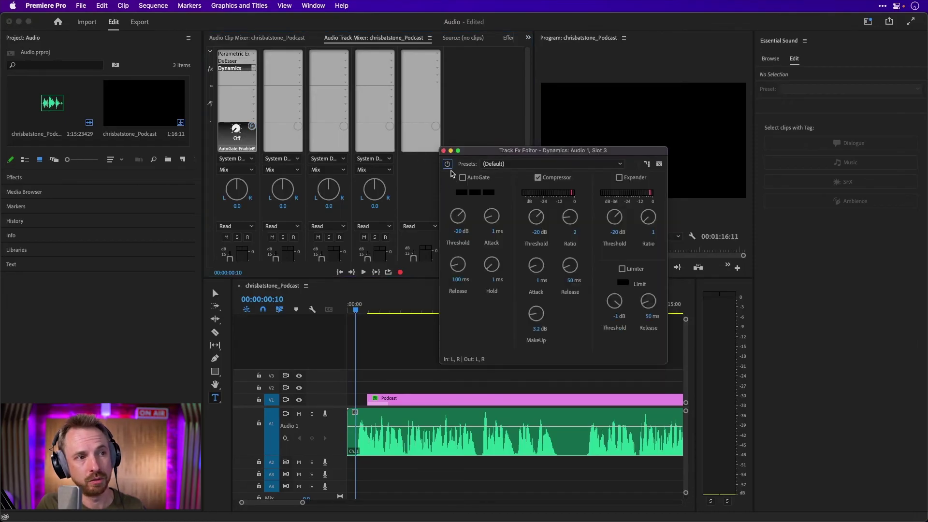
pyautogui.press('space')
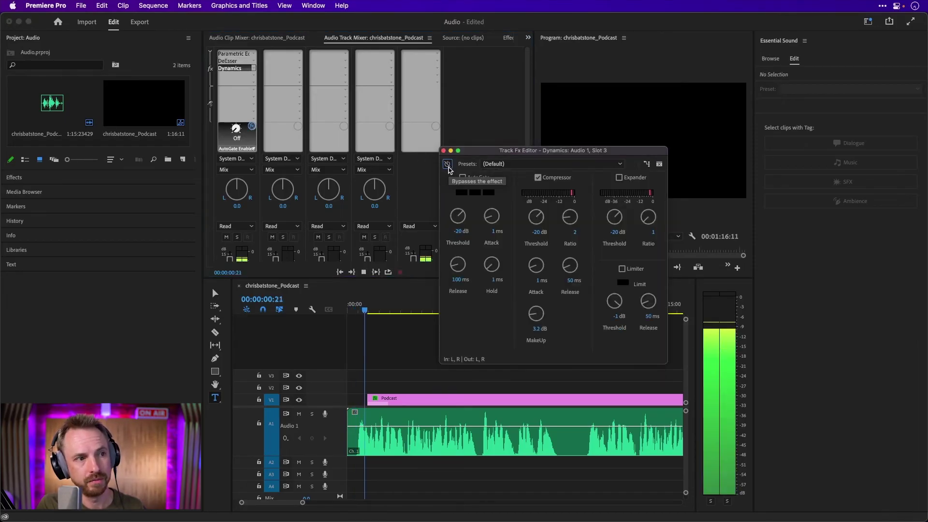
pyautogui.press('space')
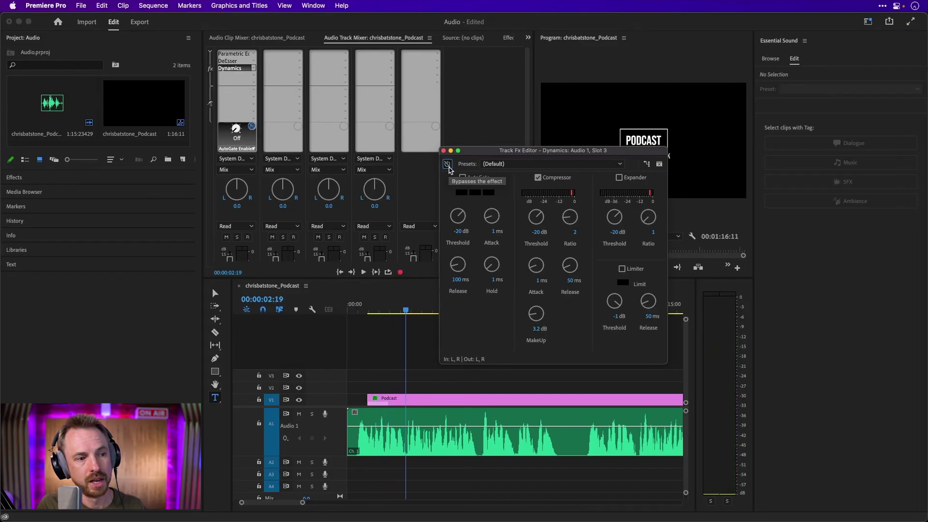
# Reopen the DeEsser, then the Parametric EQ editor, and play from near the start
pyautogui.doubleClick(237, 62)
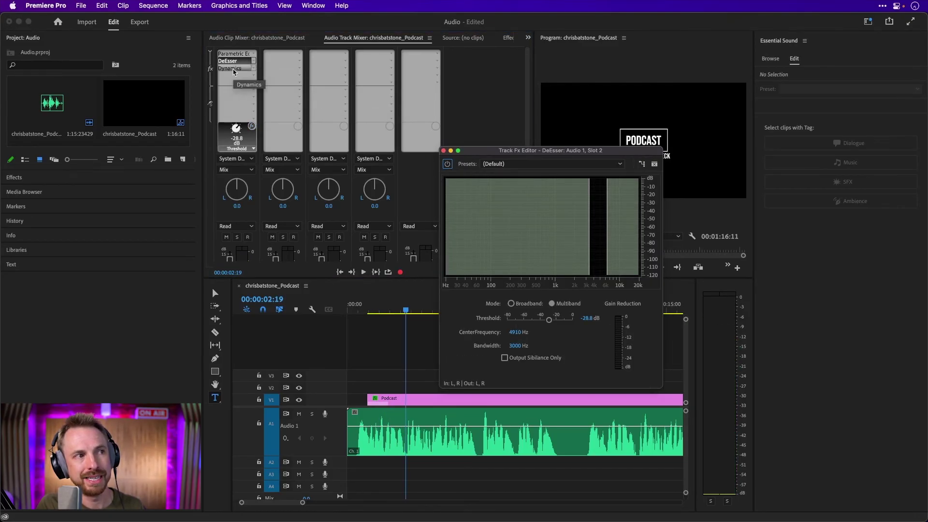
pyautogui.doubleClick(229, 55)
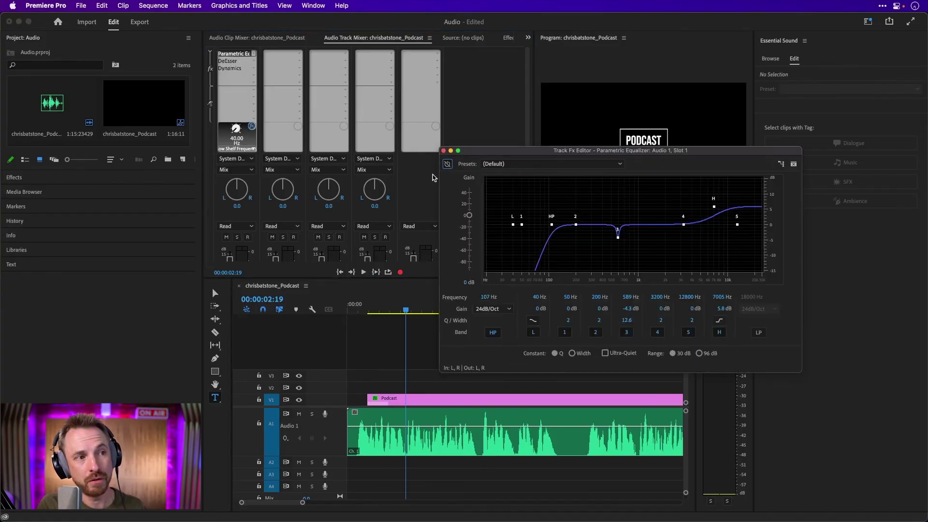
pyautogui.click(355, 312)
pyautogui.press('space')
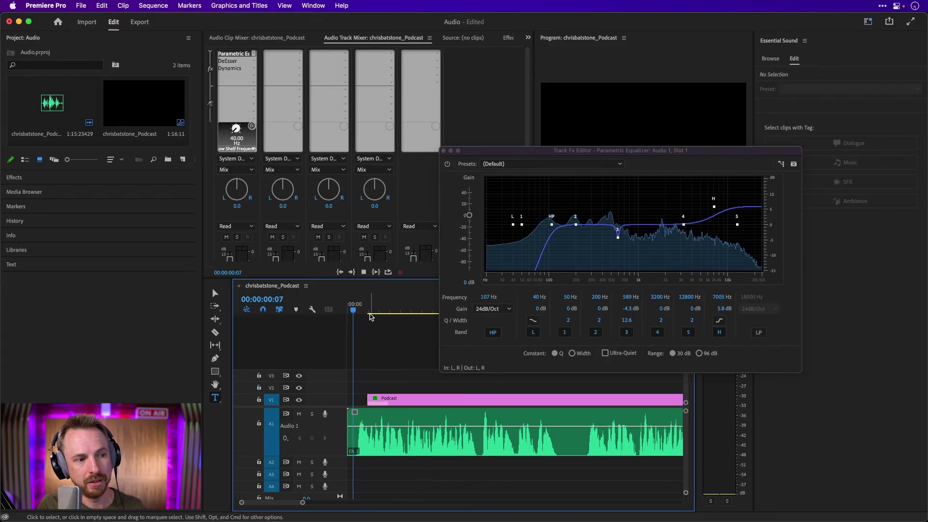